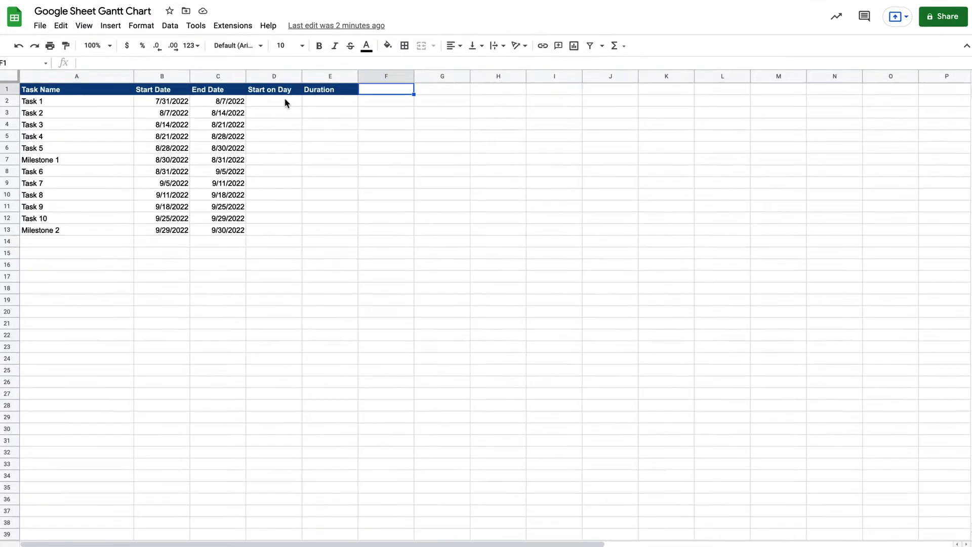
Enter =int(B2)-int($B$2) in D2 and auto-fill it down the Start on Day column
left_click(277, 96)
type("=")
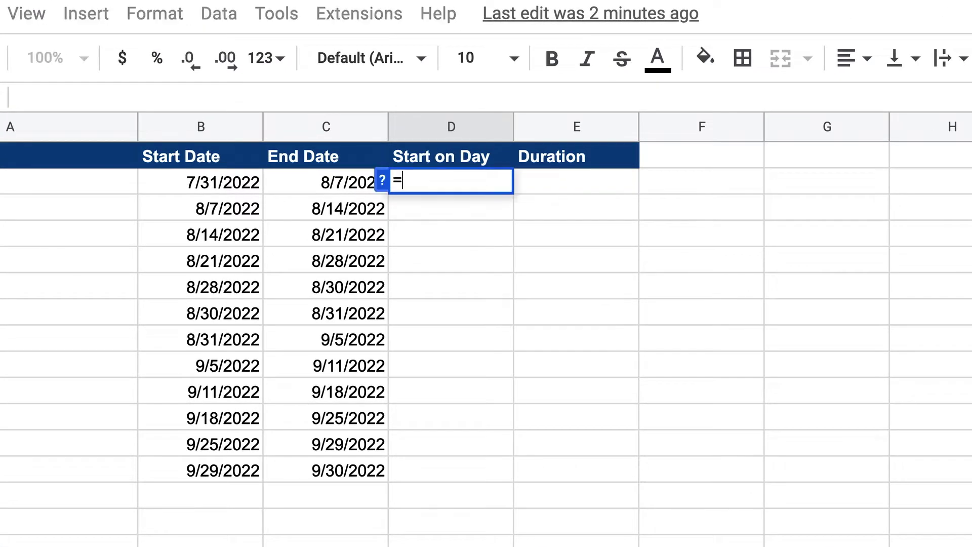
type("int(B2)-")
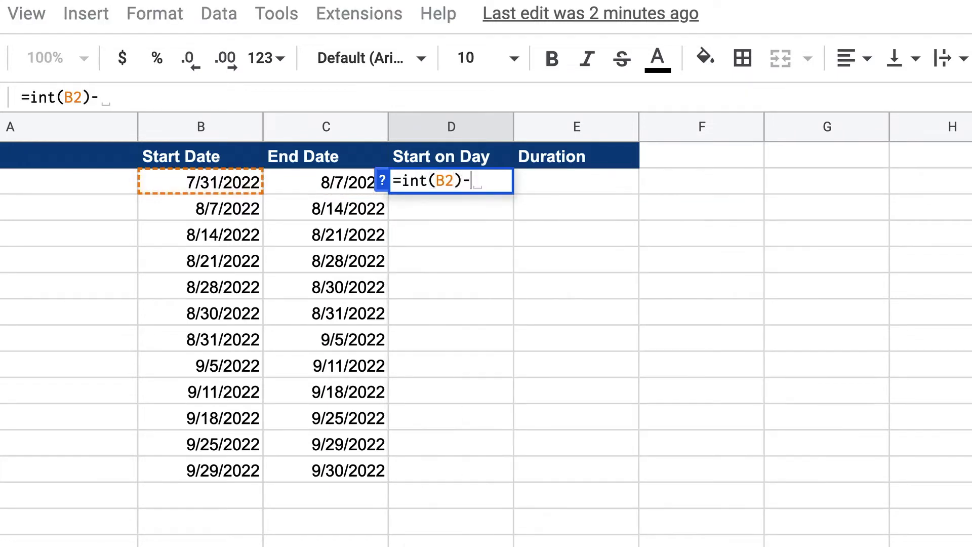
type("int($")
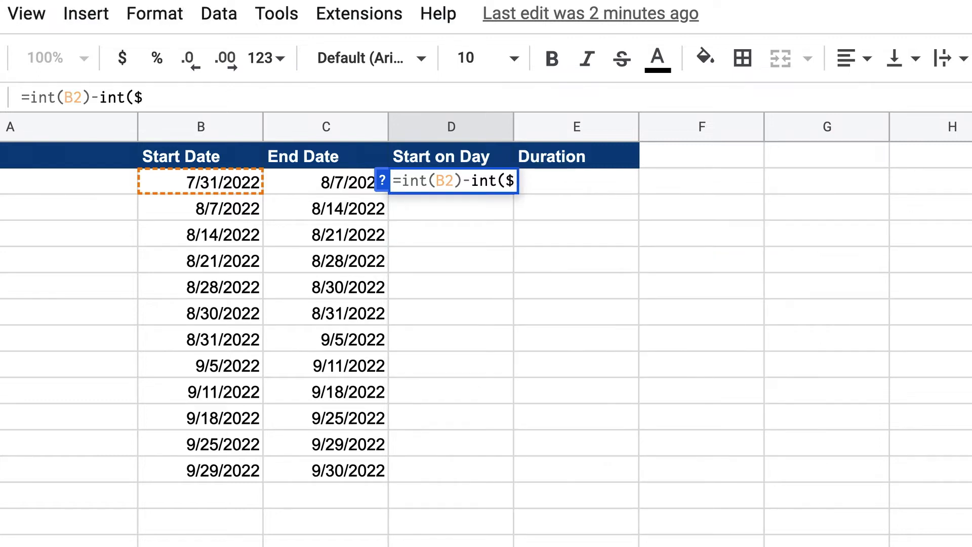
type("B$2)")
key("Return")
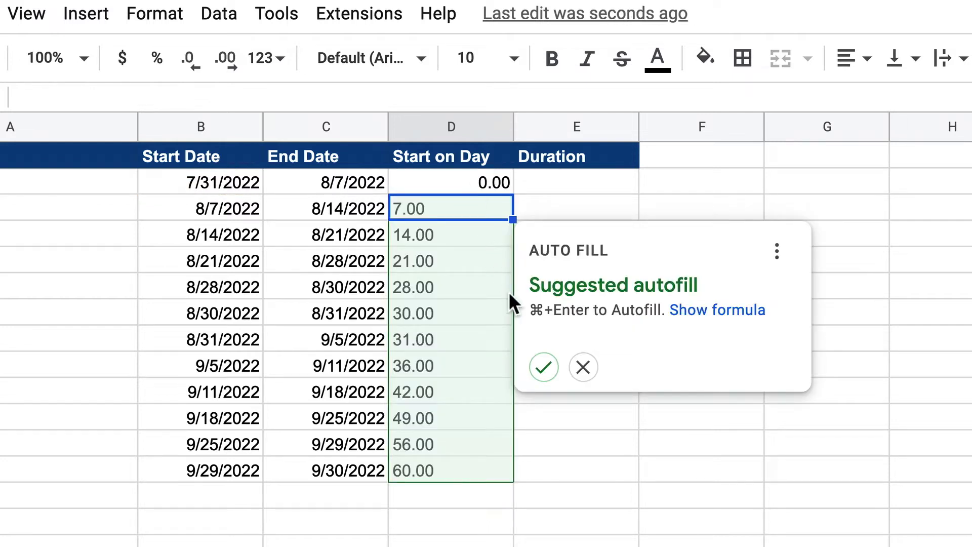
left_click(543, 367)
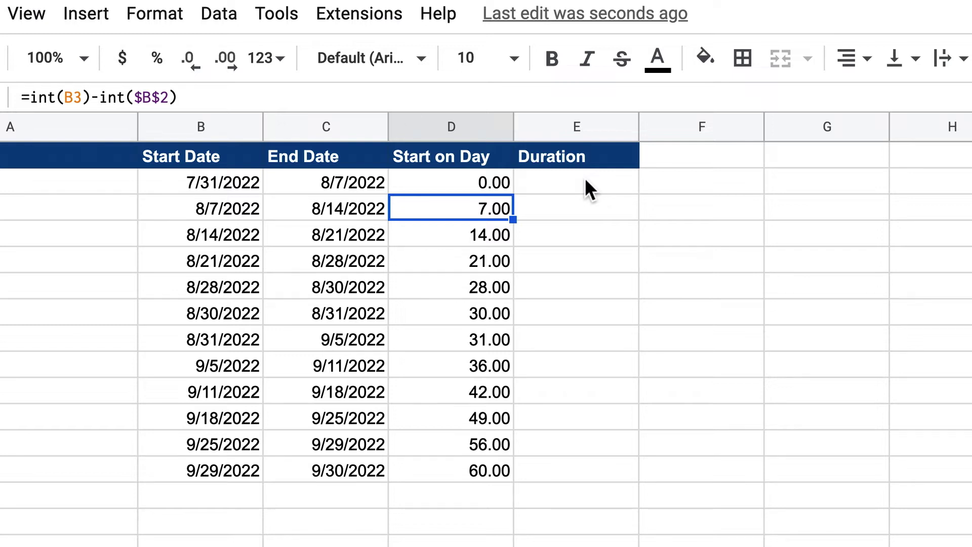
Enter =C2-B2 in E2 and auto-fill it down the Duration column
left_click(586, 180)
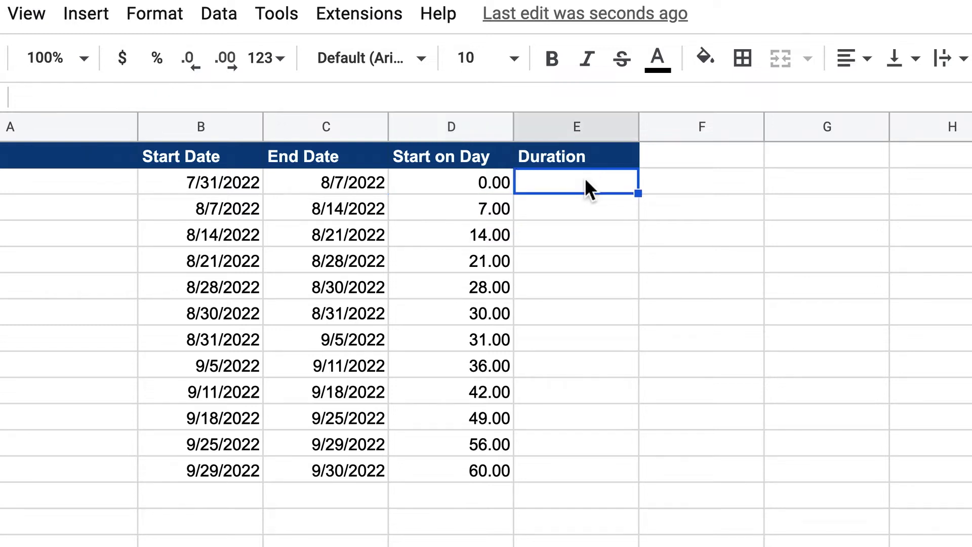
type("=C2")
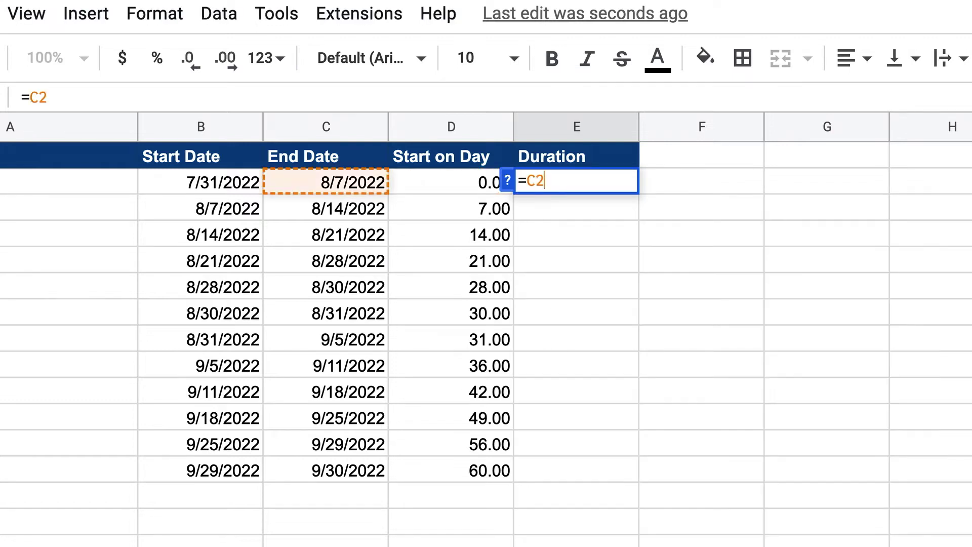
type("-B2")
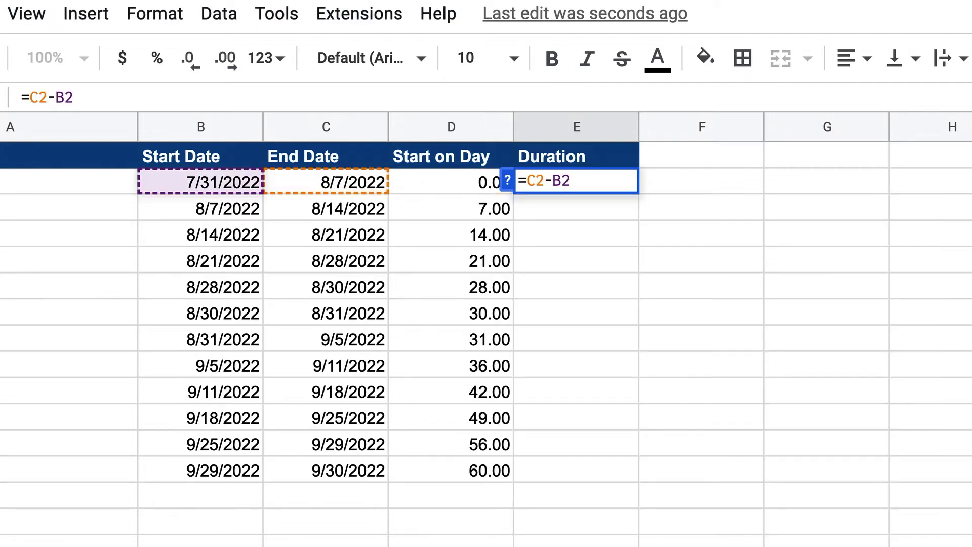
key("Return")
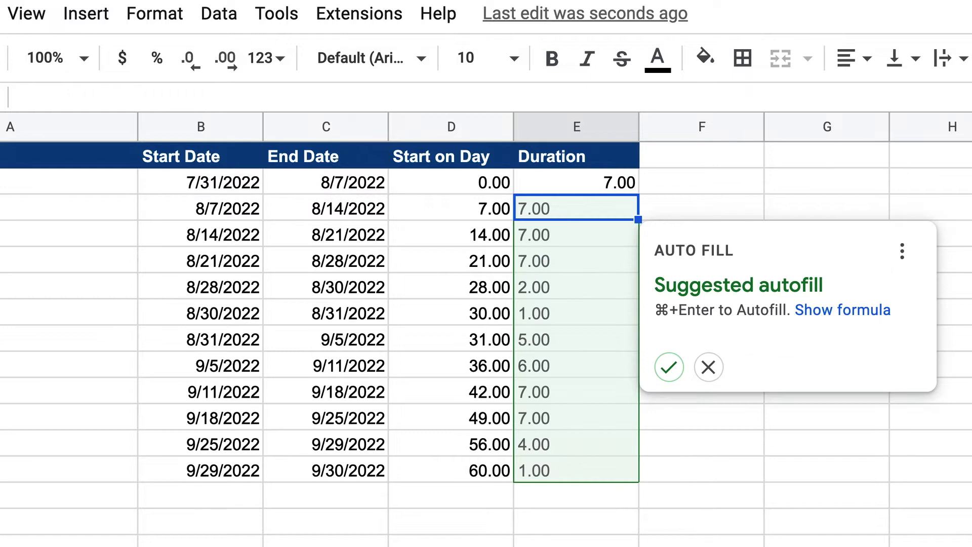
left_click(669, 367)
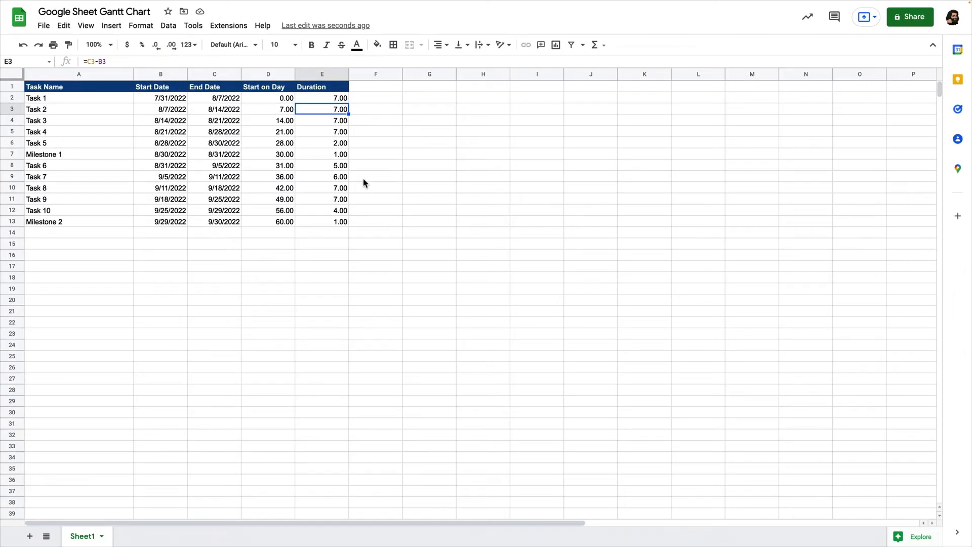
Chart A2:A13 with D2:E13 as a stacked bar chart, moved right of the table and enlarged
left_click_drag(102, 100, 102, 222)
left_click_drag(261, 101, 321, 227)
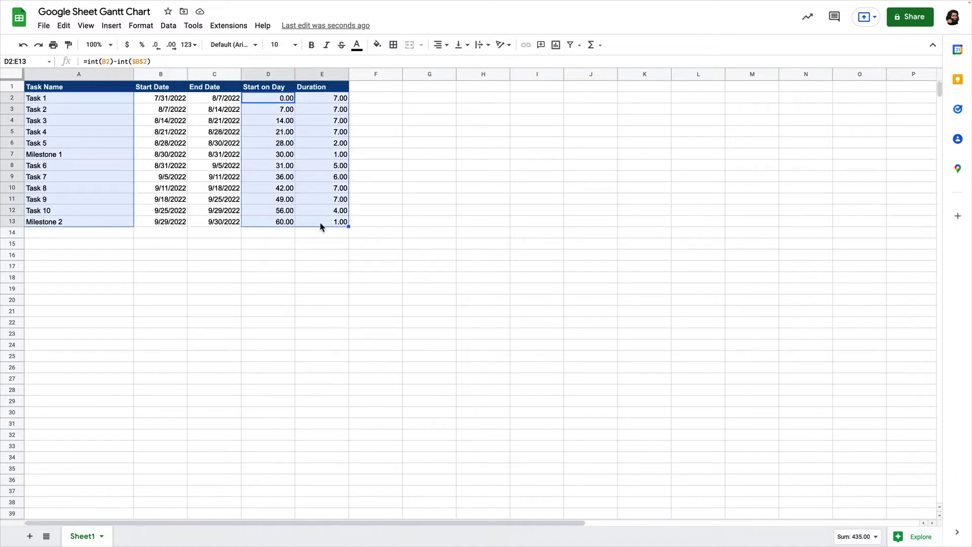
left_click(110, 26)
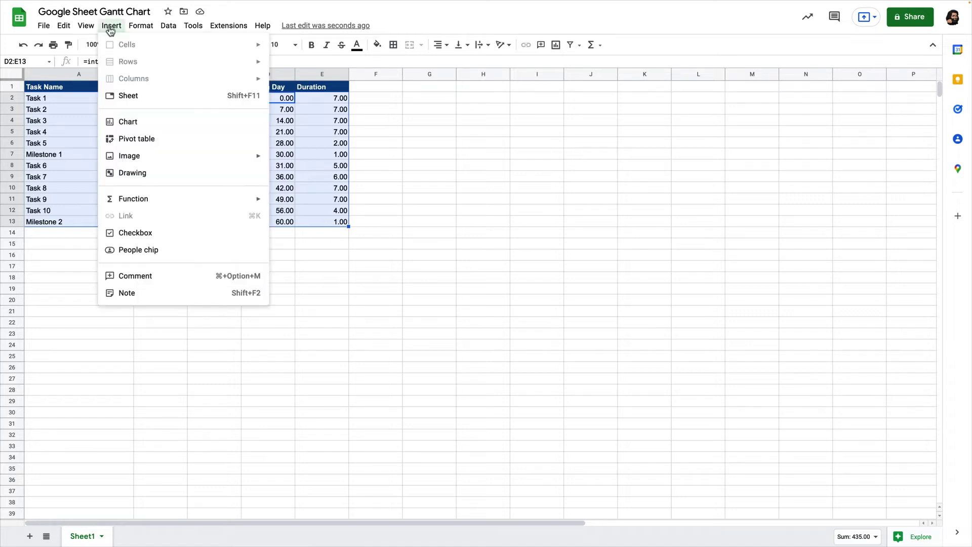
left_click(126, 128)
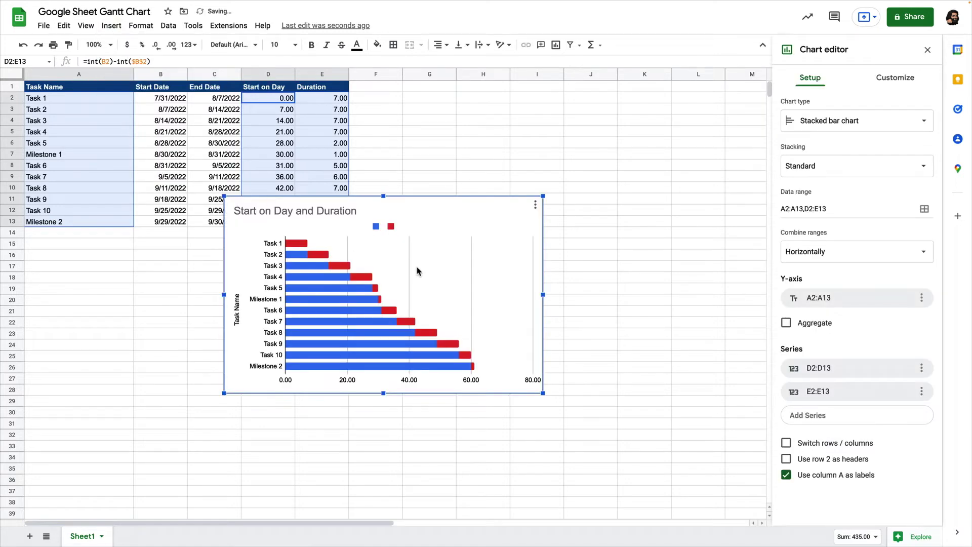
left_click_drag(425, 265, 560, 158)
left_click_drag(686, 286, 750, 325)
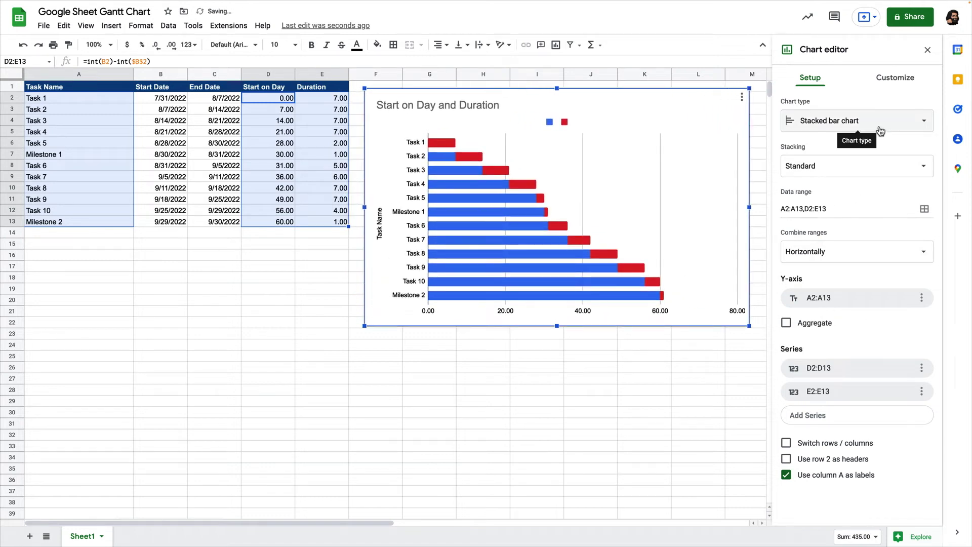
Replace the 'Start on Day and Duration' chart title with 'My Google Sheets Gantt Chart'
double_click(486, 105)
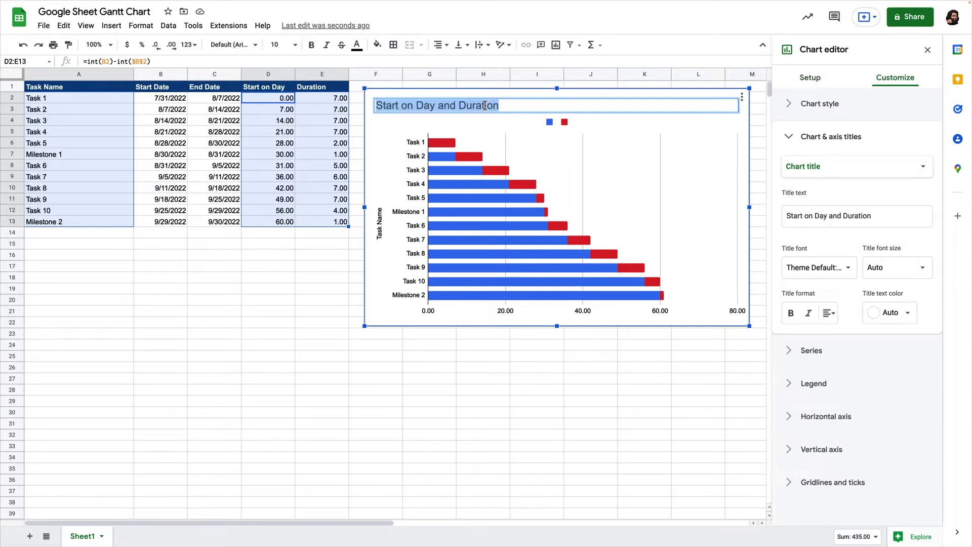
type("My Google Sheets Gantt Chart")
left_click(477, 122)
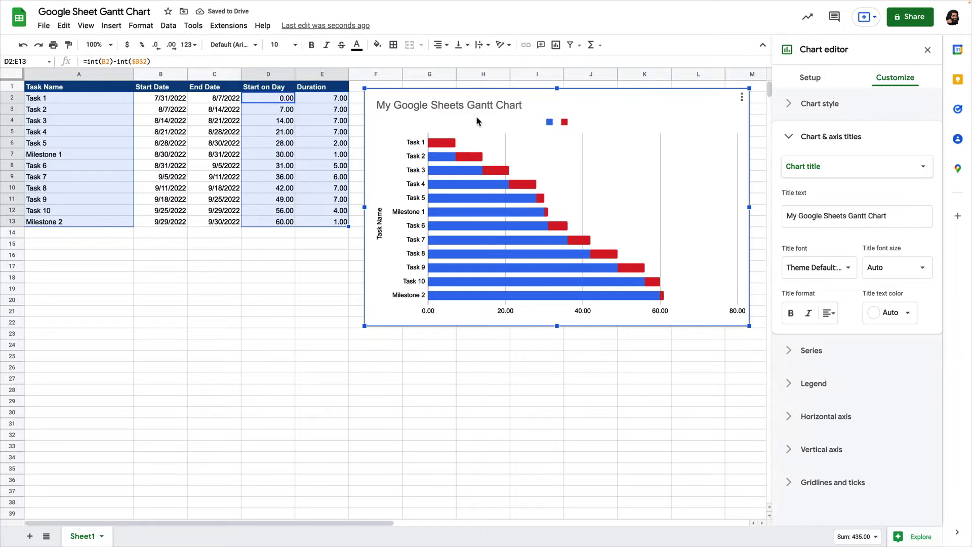
left_click_drag(892, 215, 787, 215)
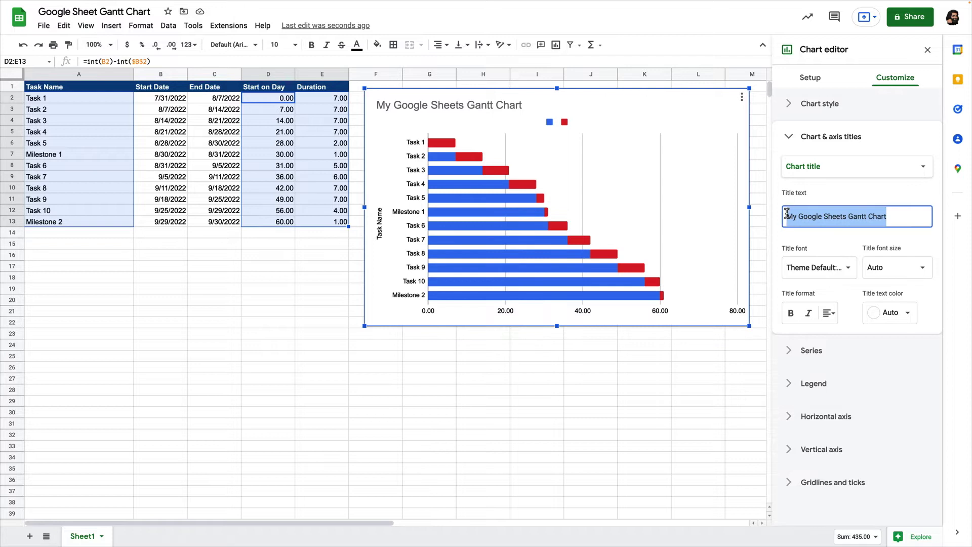
left_click(815, 198)
key("ctrl+a")
Give the Start on Day bar series a white fill
left_click(443, 158)
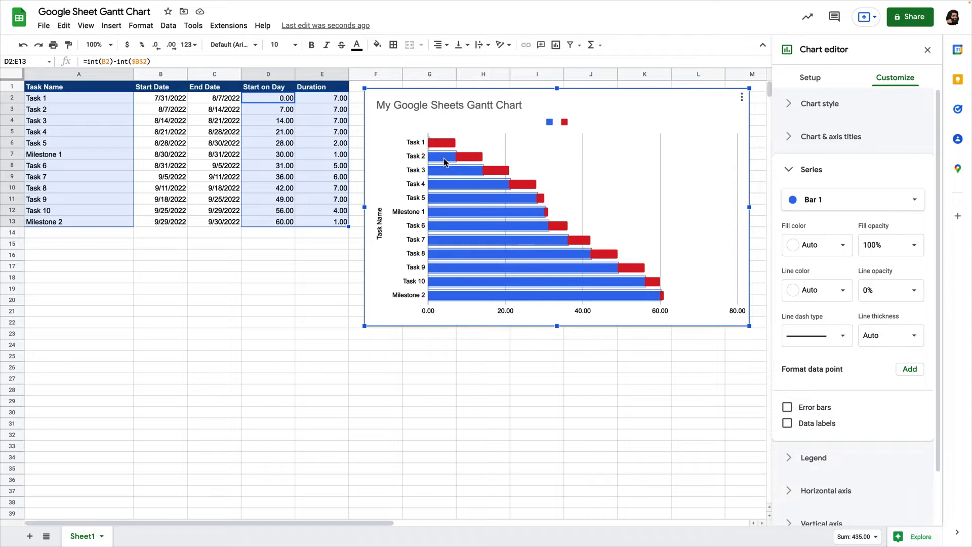
left_click(827, 253)
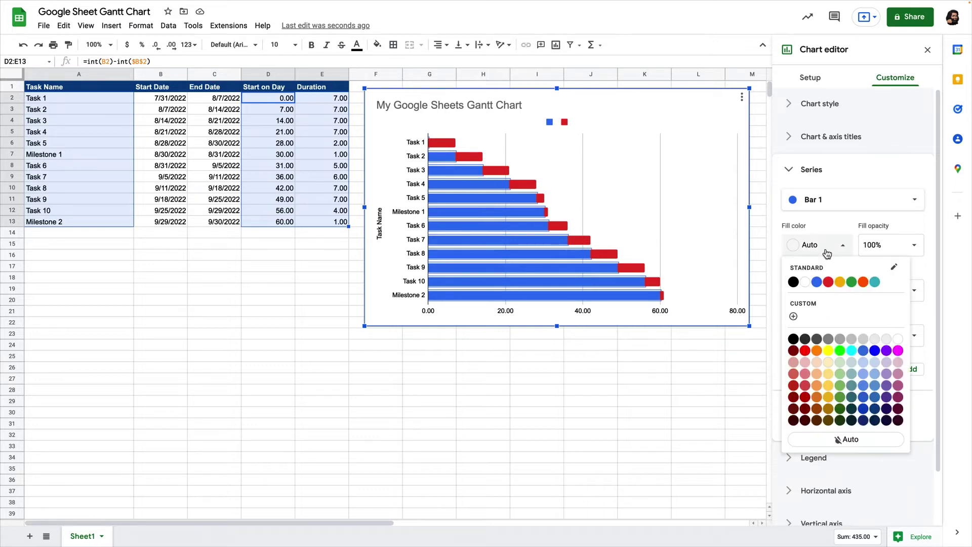
left_click(805, 282)
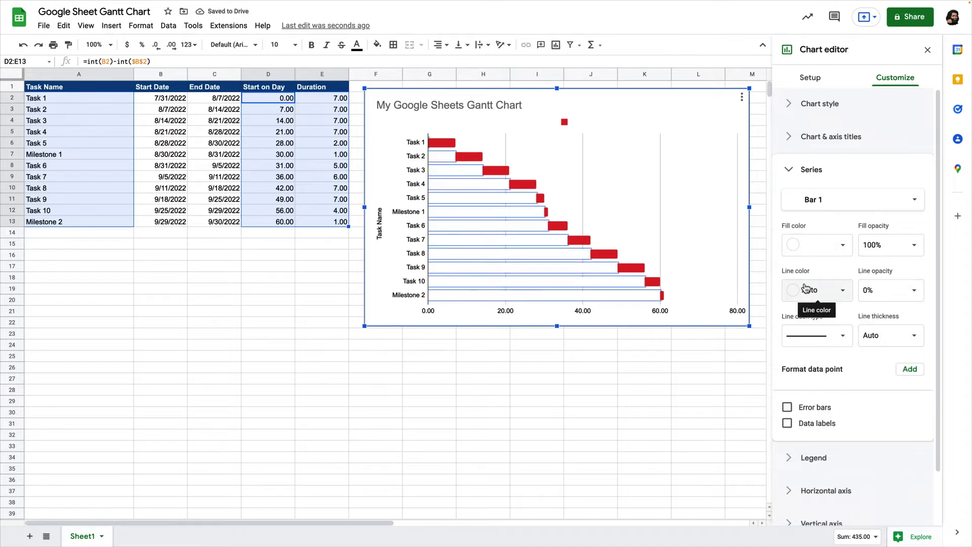
Set the chart's legend position to None
left_click(790, 458)
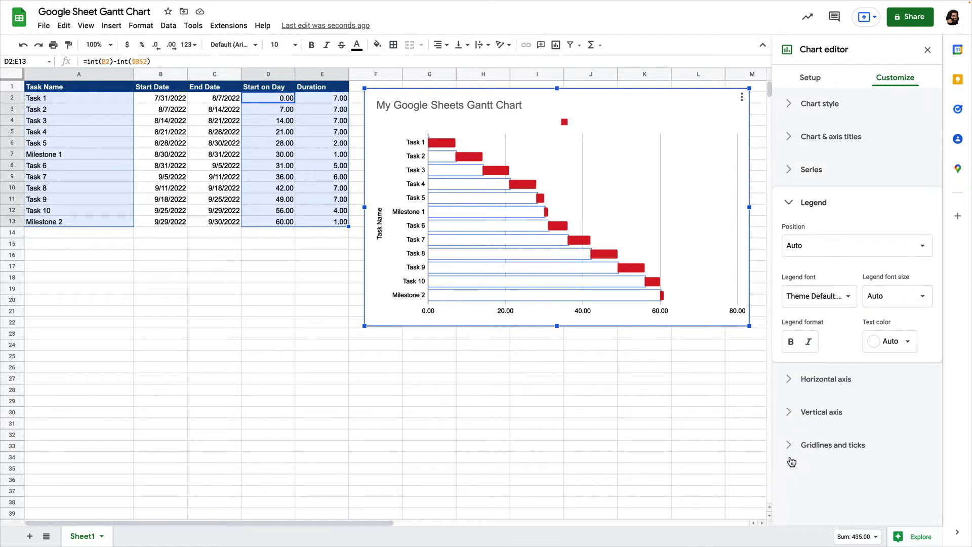
left_click(847, 251)
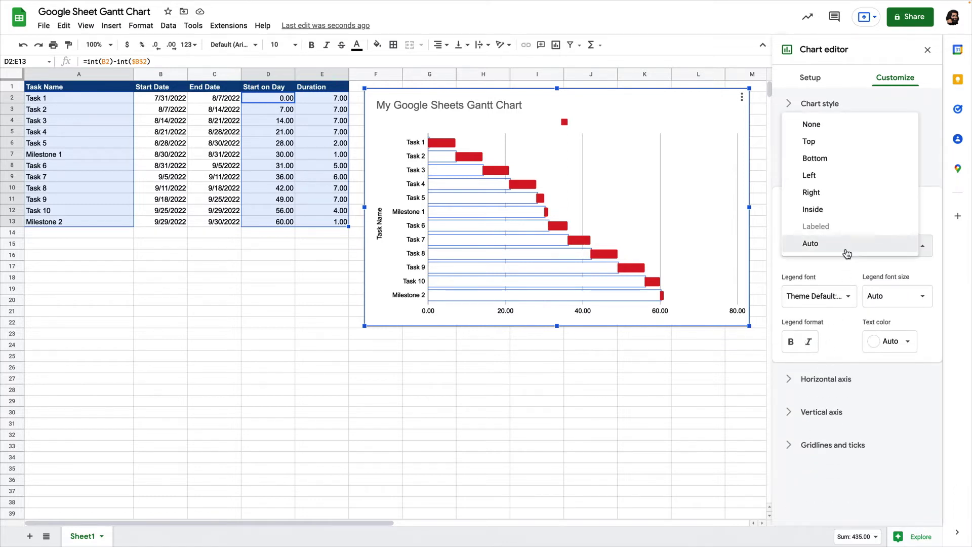
left_click(841, 129)
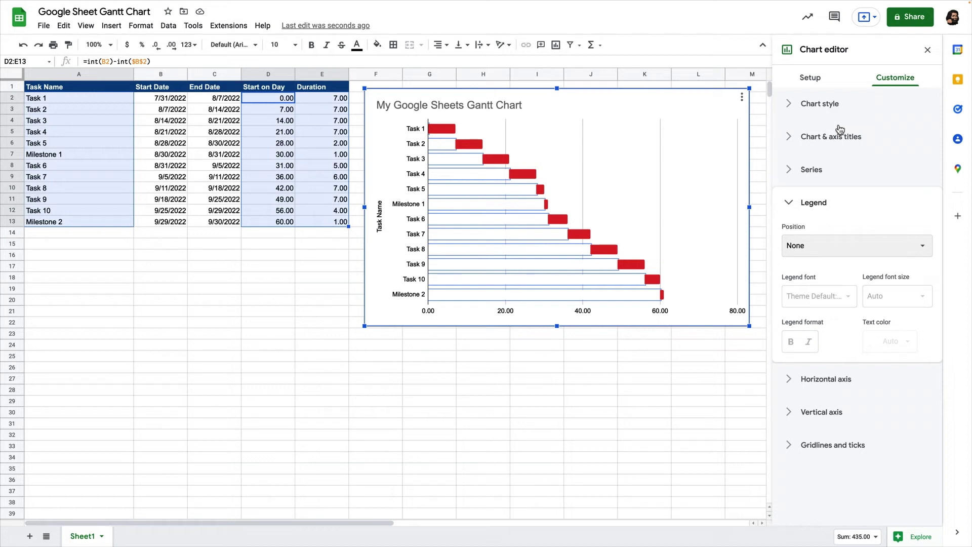
Title the horizontal axis 'Day of the Month'
left_click(791, 139)
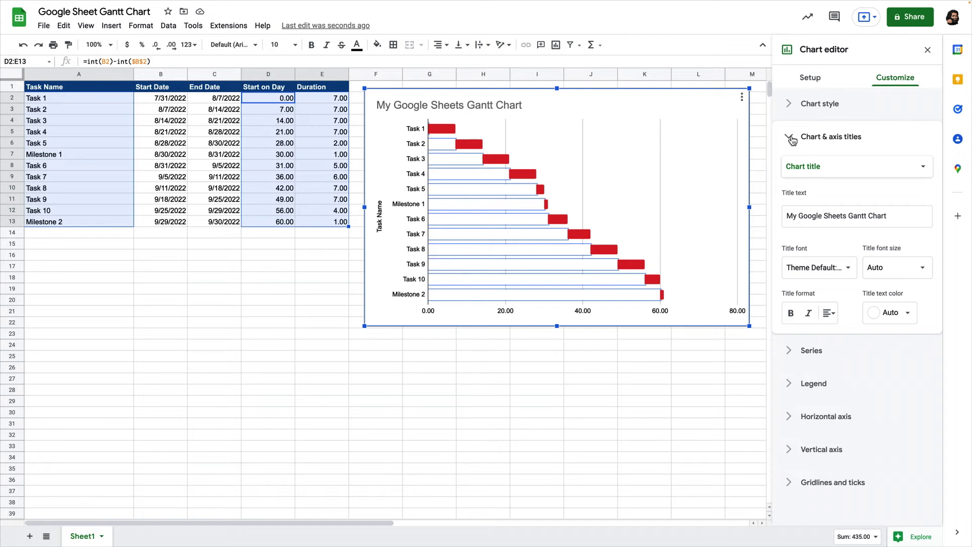
left_click(831, 167)
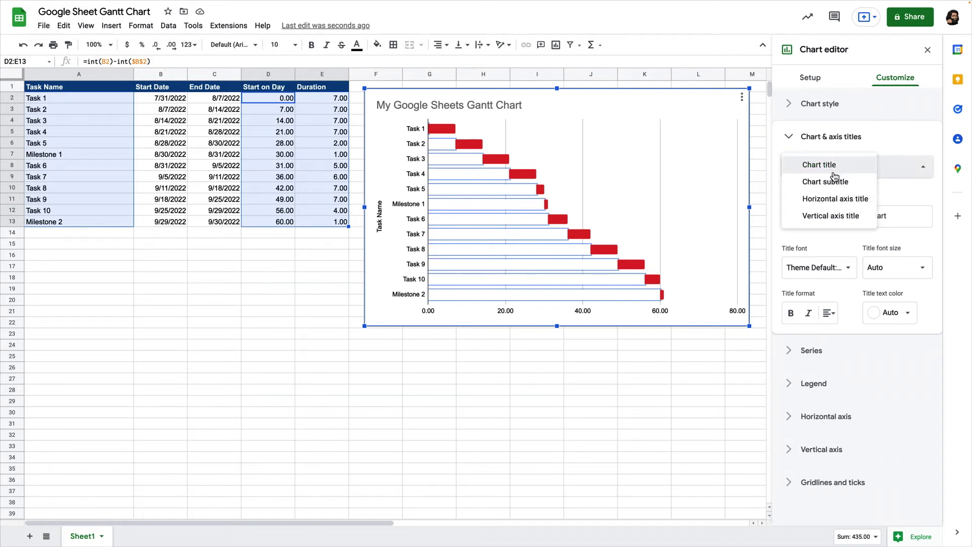
left_click(835, 198)
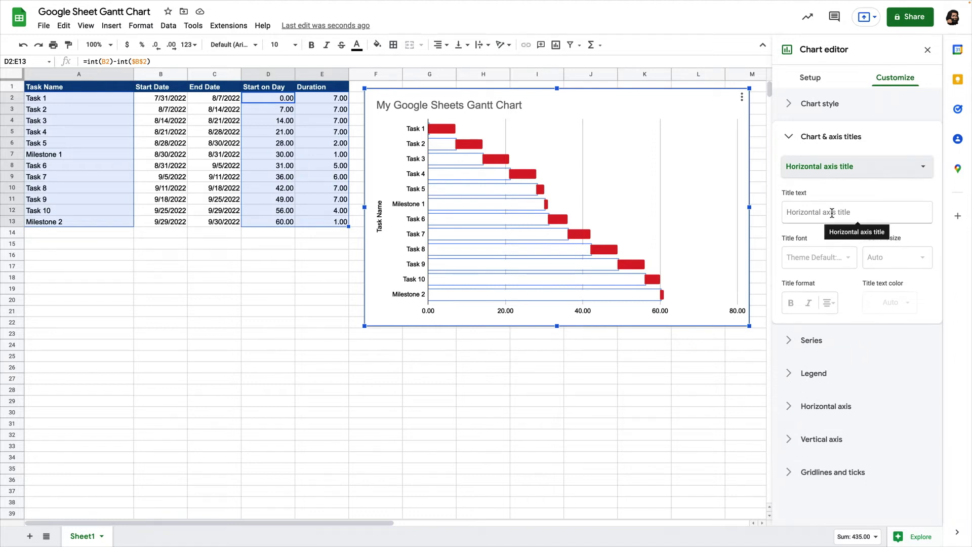
left_click(832, 212)
type("Day of the Month")
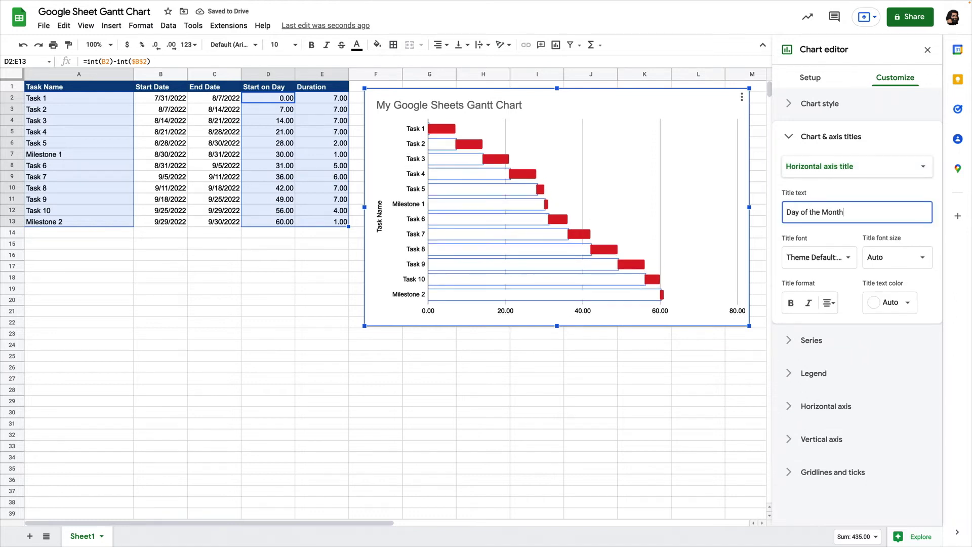
Delete the 'Task Name' vertical axis title
left_click(832, 173)
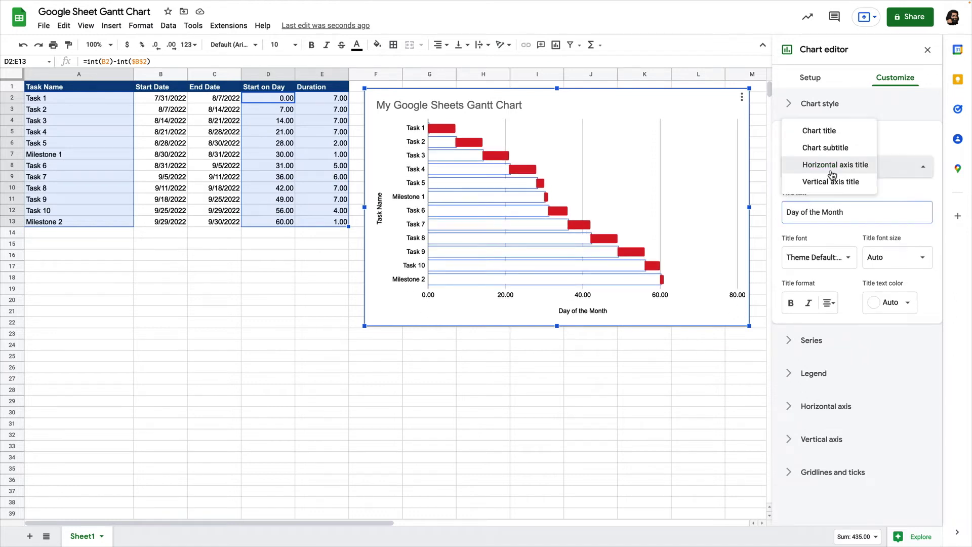
left_click(833, 185)
left_click(825, 212)
left_click_drag(826, 213, 787, 213)
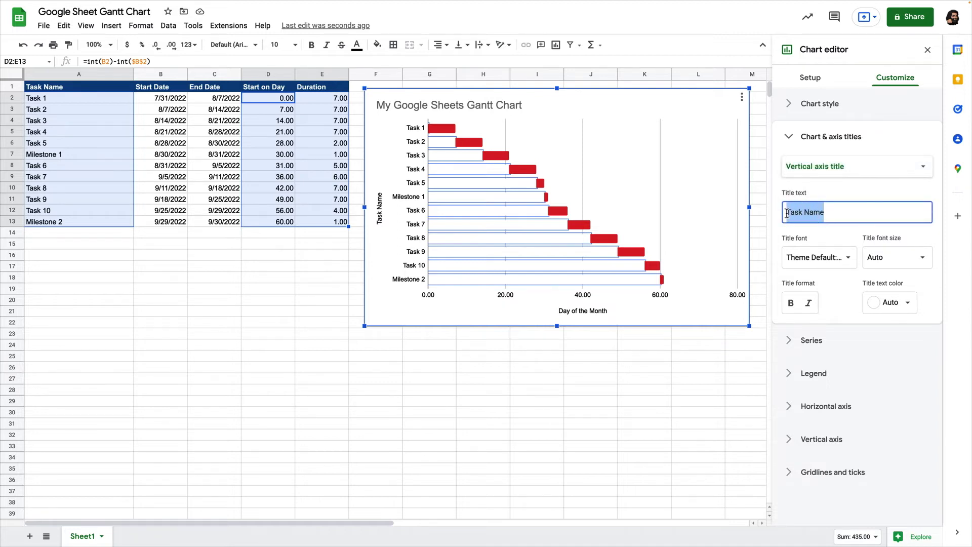
key("BackSpace")
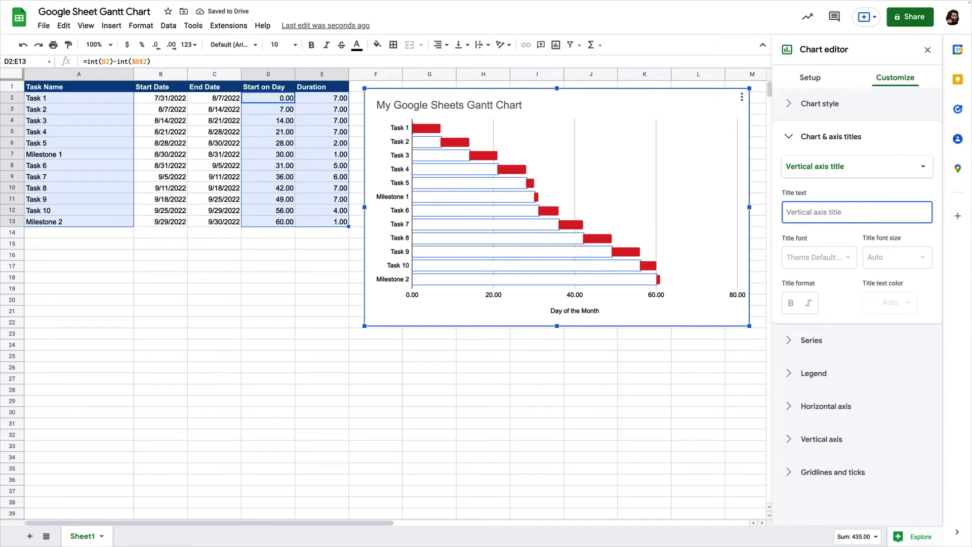
Set the horizontal axis major gridline step to 7 days
left_click(793, 473)
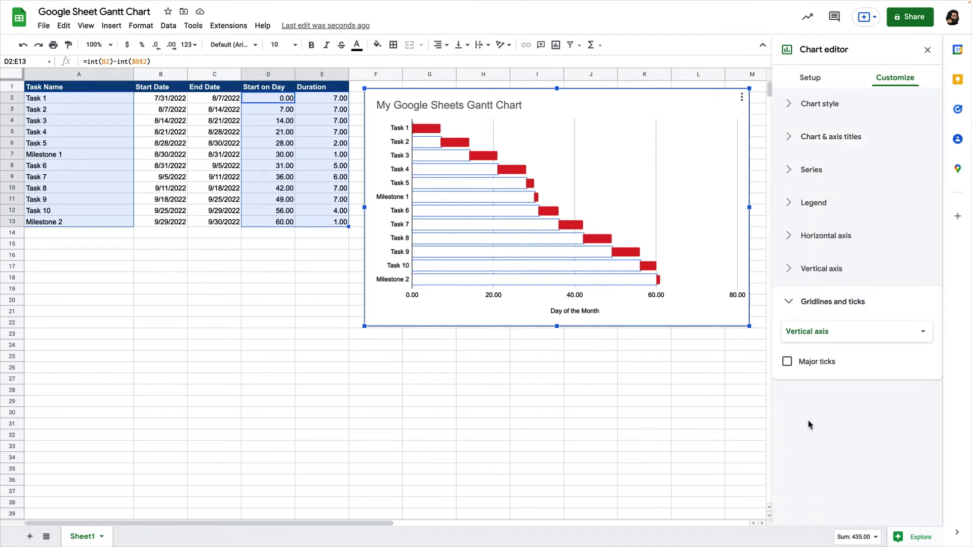
left_click(832, 339)
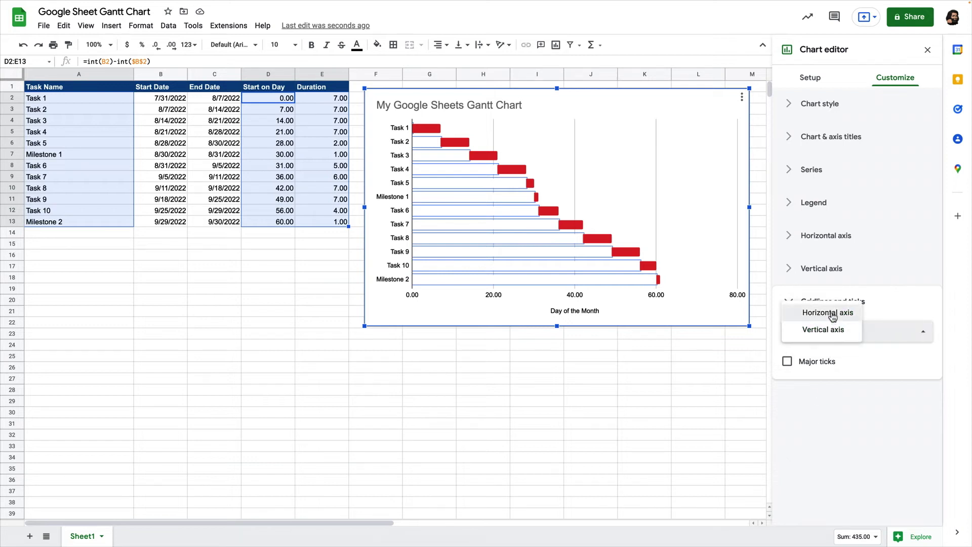
left_click(833, 316)
left_click(878, 378)
type("7")
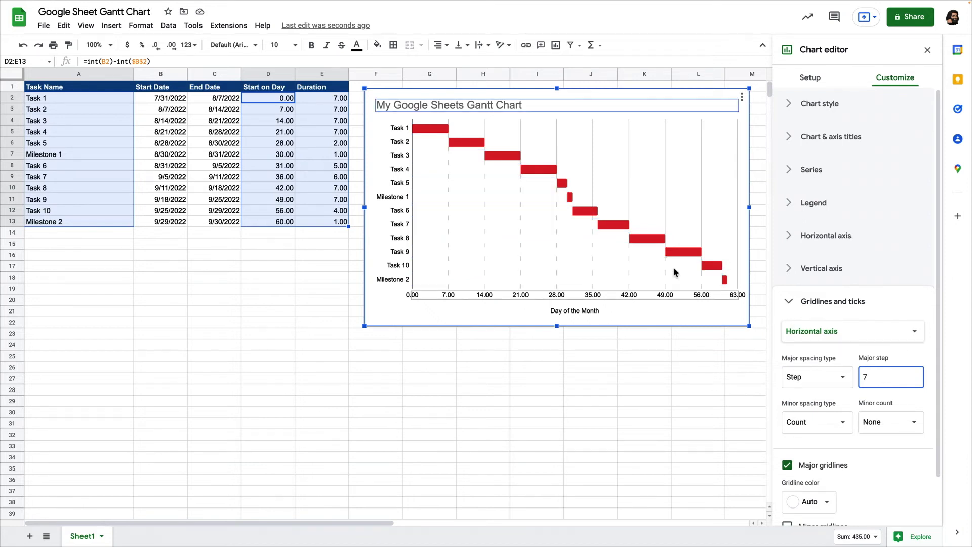
Colour the Task 1 and Task 2 bars teal individually
left_click(430, 130)
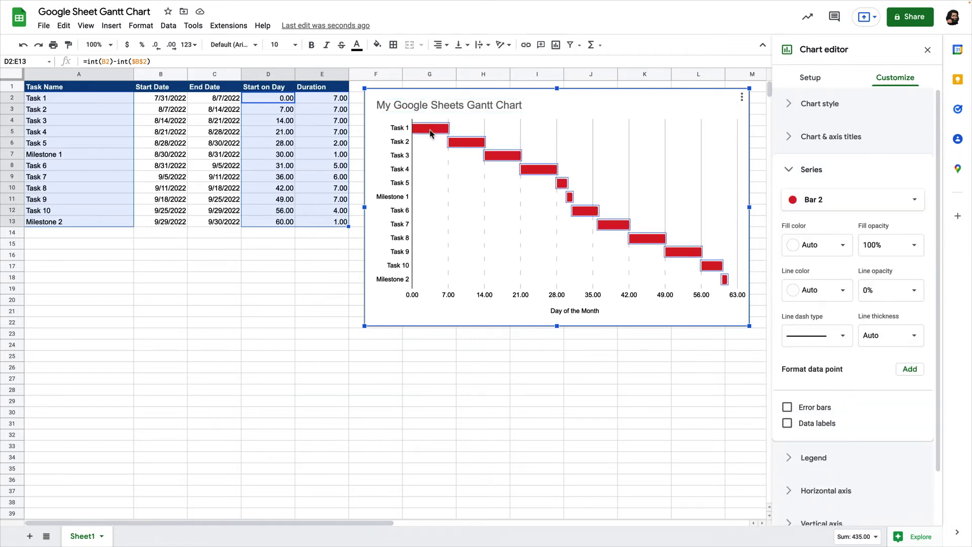
left_click(431, 132)
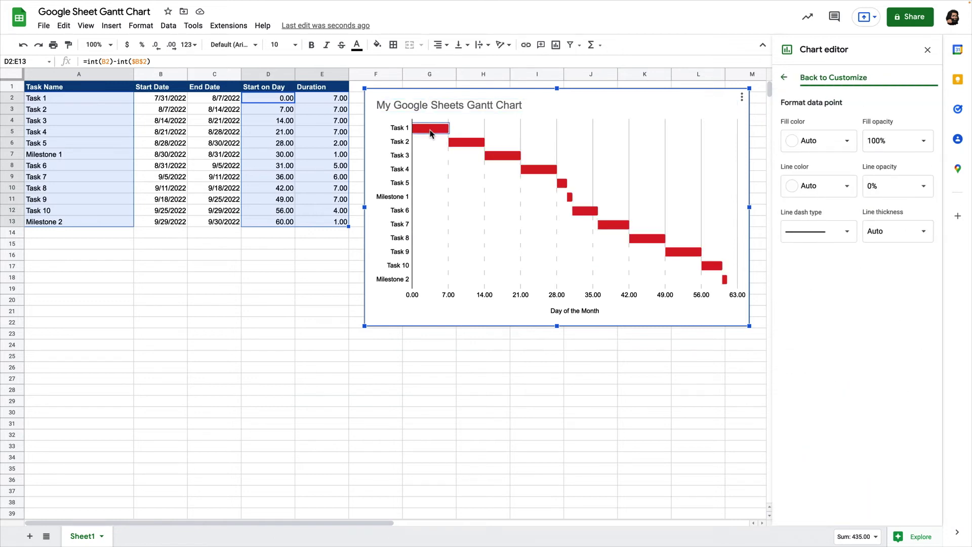
left_click(827, 146)
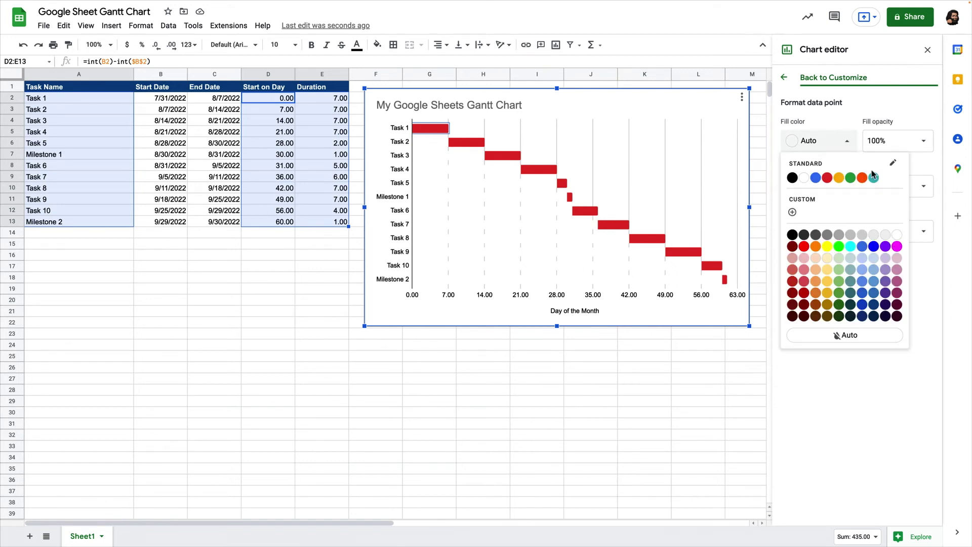
left_click(873, 178)
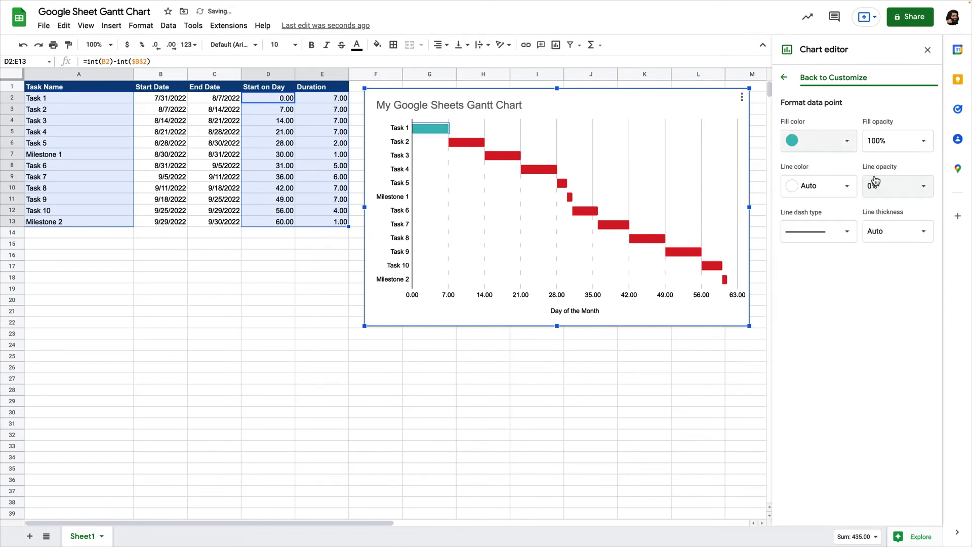
left_click(463, 143)
left_click(825, 146)
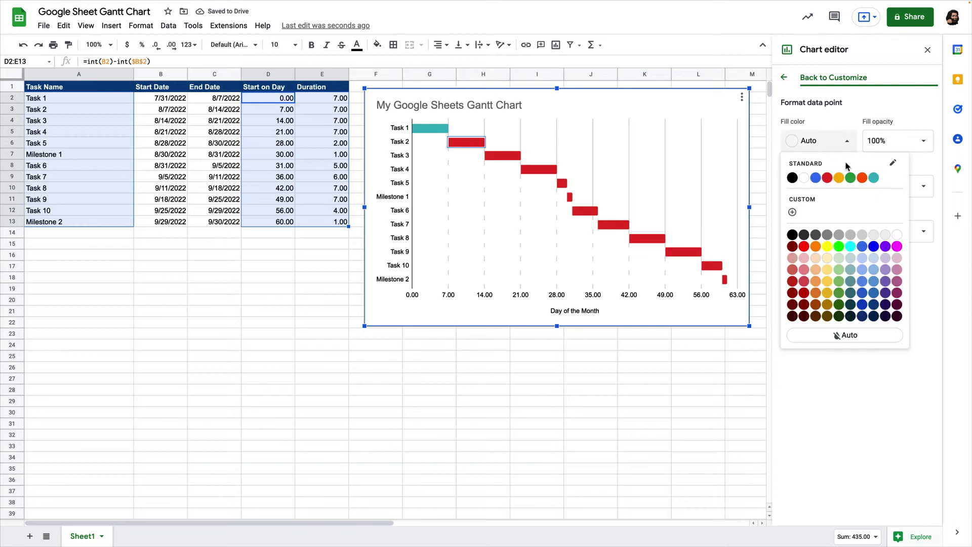
left_click(874, 177)
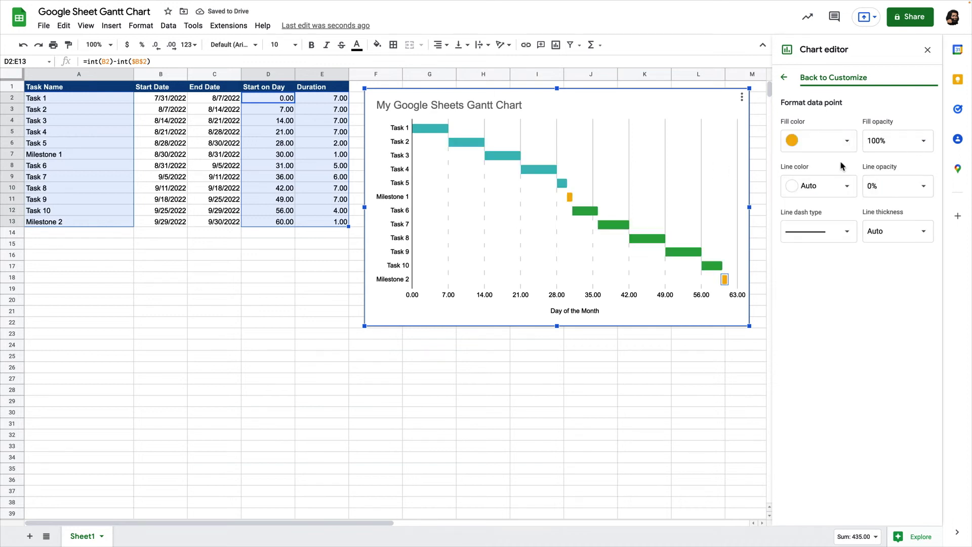